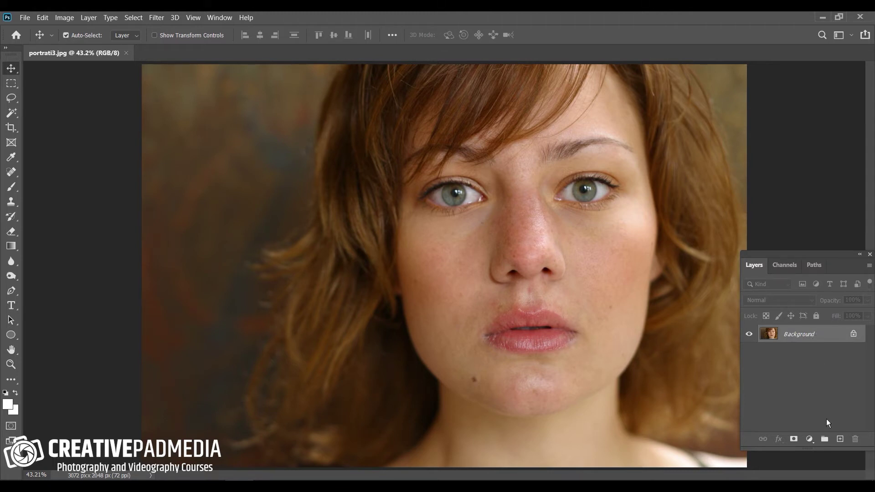
# - Add a Selective Color adjustment layer above the portrait's Background layer
pyautogui.click(811, 440)
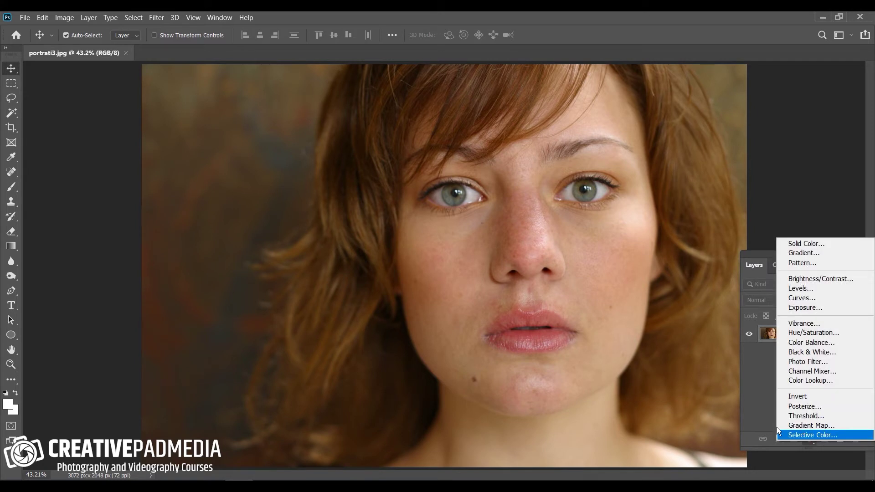
pyautogui.click(746, 403)
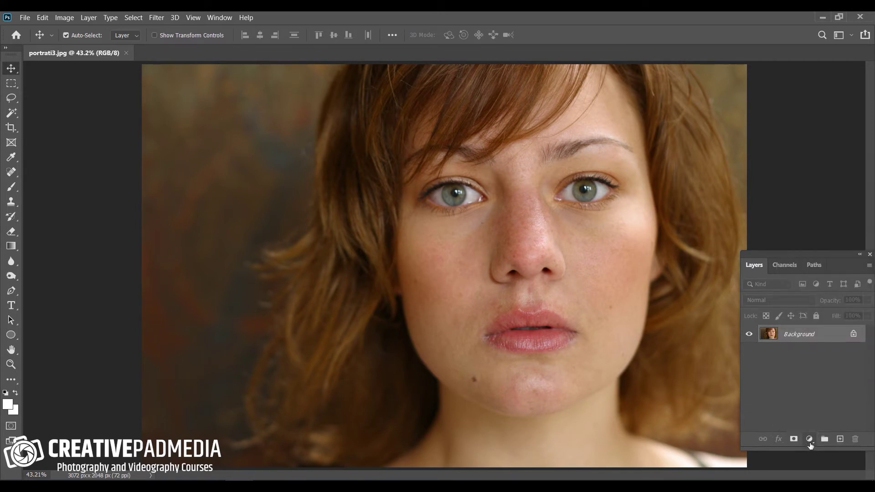
pyautogui.click(809, 439)
pyautogui.click(812, 436)
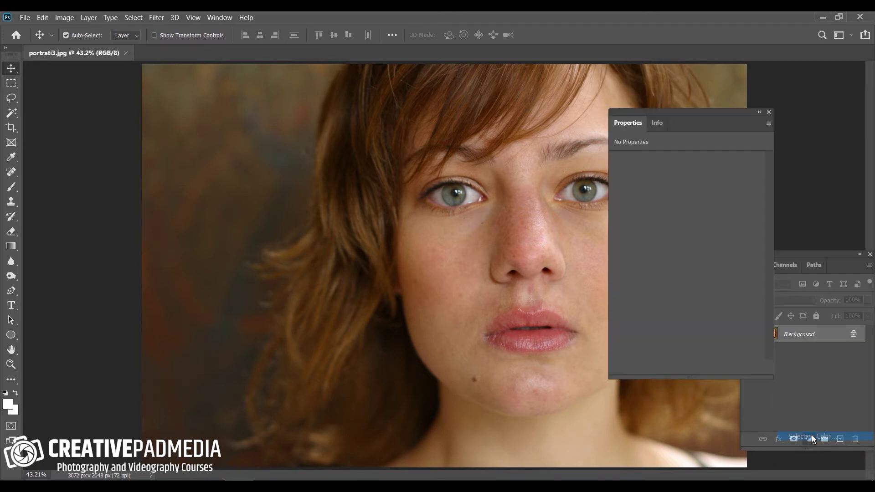
pyautogui.moveTo(694, 123); pyautogui.dragTo(794, 121)
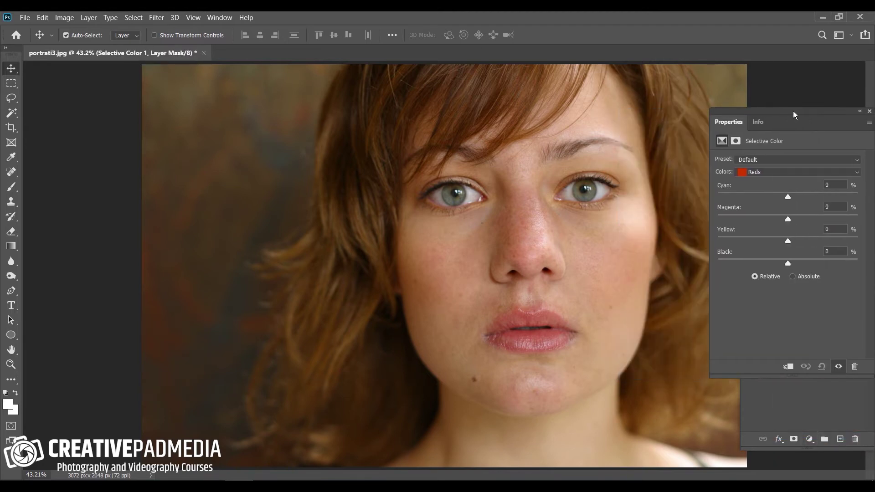
# - Adjust the Reds in Selective Color to Cyan +47, Magenta -3, Yellow +6 and Black +7 percent
pyautogui.click(770, 172)
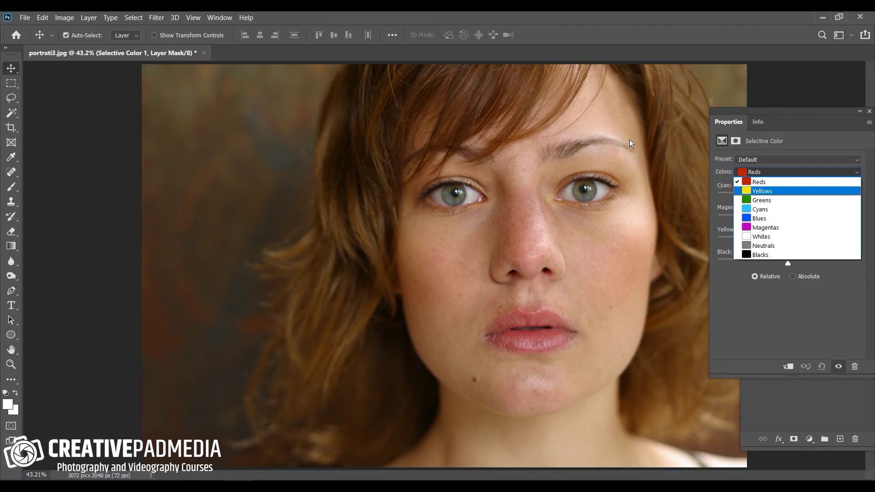
pyautogui.click(774, 185)
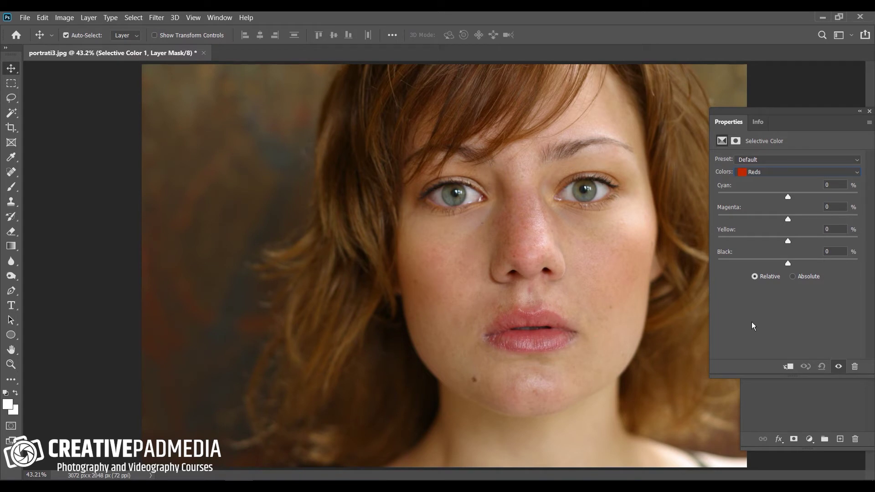
pyautogui.moveTo(787, 196); pyautogui.dragTo(764, 196)
pyautogui.moveTo(768, 196); pyautogui.dragTo(790, 202)
pyautogui.moveTo(814, 203); pyautogui.dragTo(808, 203)
pyautogui.moveTo(808, 199)
pyautogui.mouseDown()
pyautogui.moveTo(743, 198)
pyautogui.moveTo(811, 201)
pyautogui.mouseUp()
pyautogui.moveTo(810, 196); pyautogui.dragTo(788, 229)
pyautogui.moveTo(788, 241); pyautogui.dragTo(793, 265)
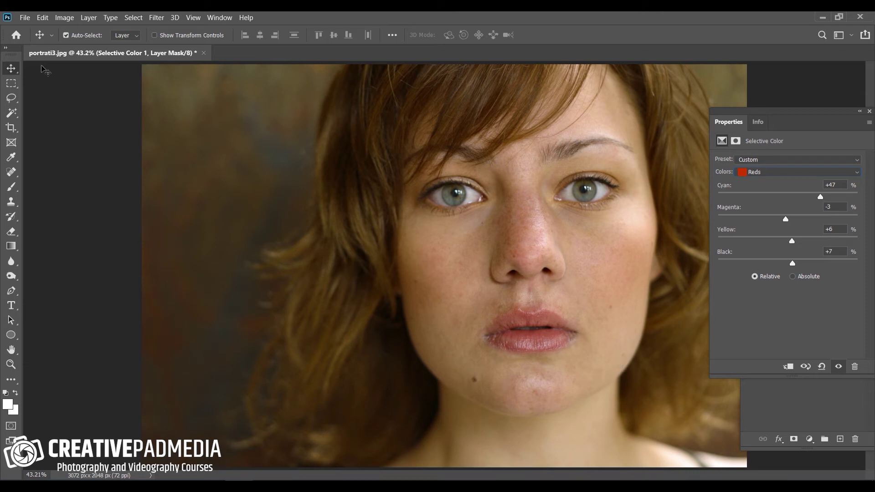
# - Open girl-people-landscape-sun-38554.jpeg from the 1st image folder as a skin-tone reference and compare it with the portrait
pyautogui.click(25, 17)
pyautogui.click(69, 38)
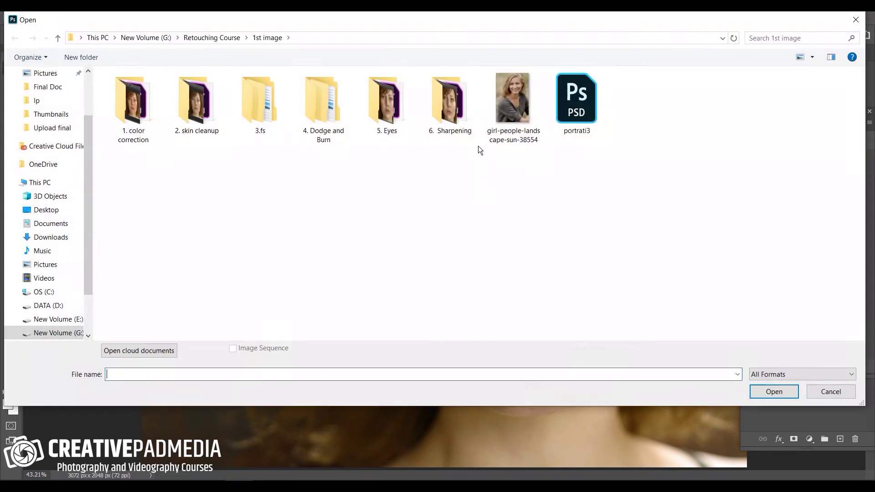
pyautogui.doubleClick(510, 102)
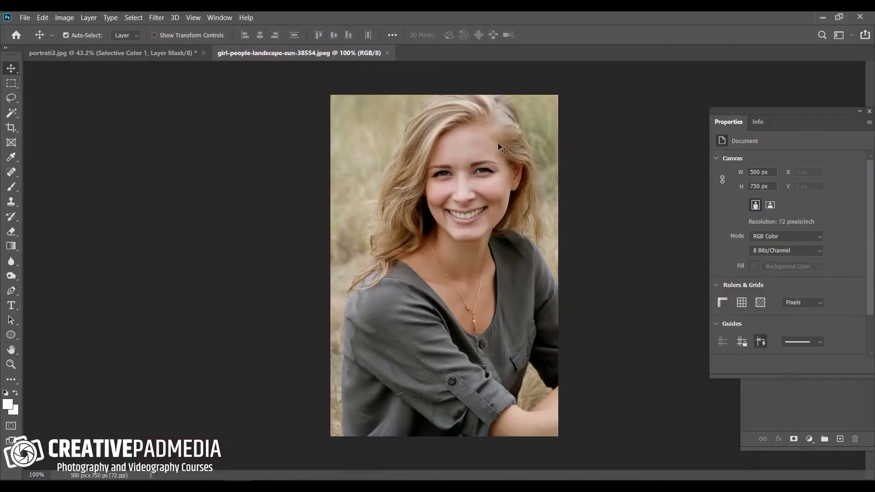
pyautogui.click(160, 54)
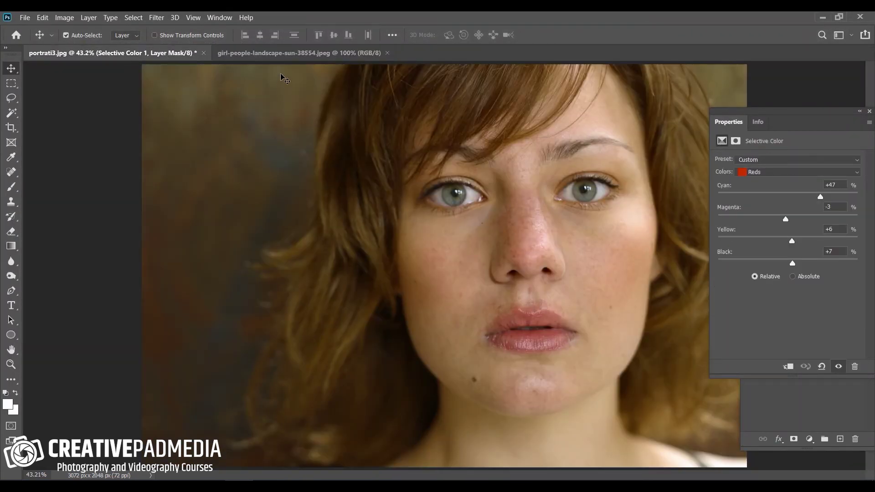
pyautogui.click(280, 51)
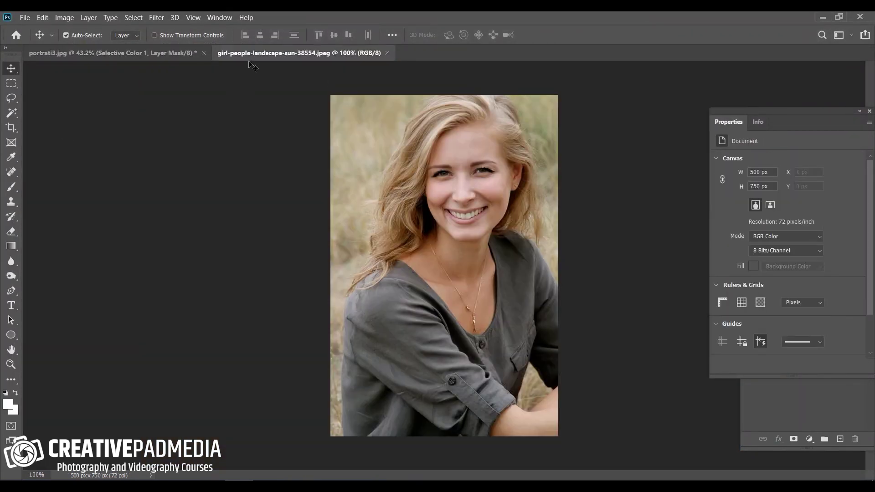
# - Float the reference photo's window, copy its image into portrati3.jpg as a new layer, and close the reference document
pyautogui.moveTo(257, 54); pyautogui.dragTo(78, 85)
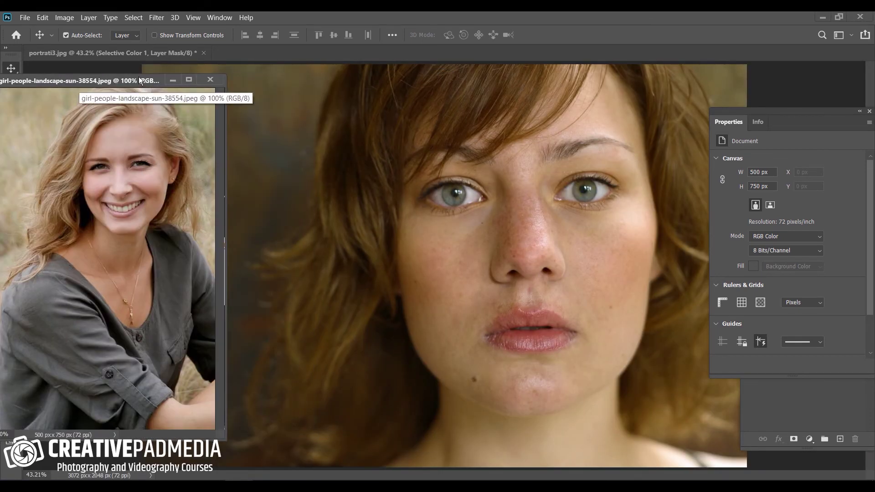
pyautogui.moveTo(234, 235); pyautogui.dragTo(265, 329)
pyautogui.click(210, 80)
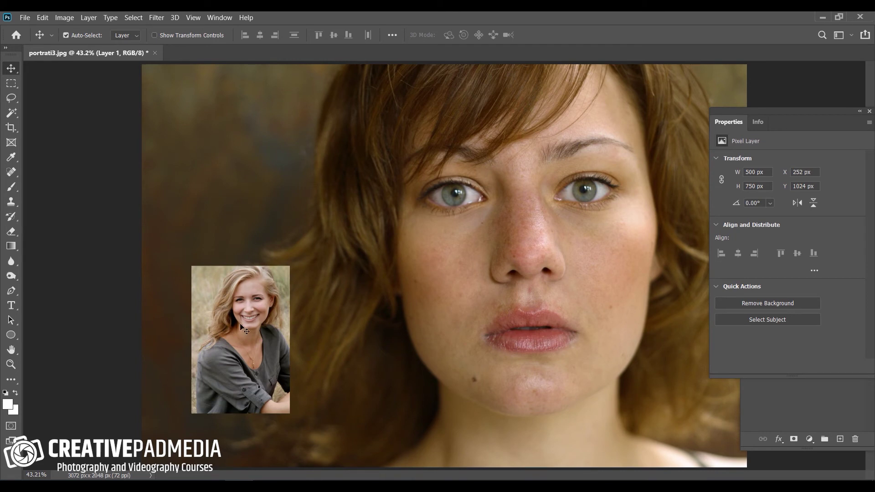
# - Enlarge the reference photo to about 671 x 1007 px and place it in the lower-left corner of the portrait
pyautogui.press('ctrl')
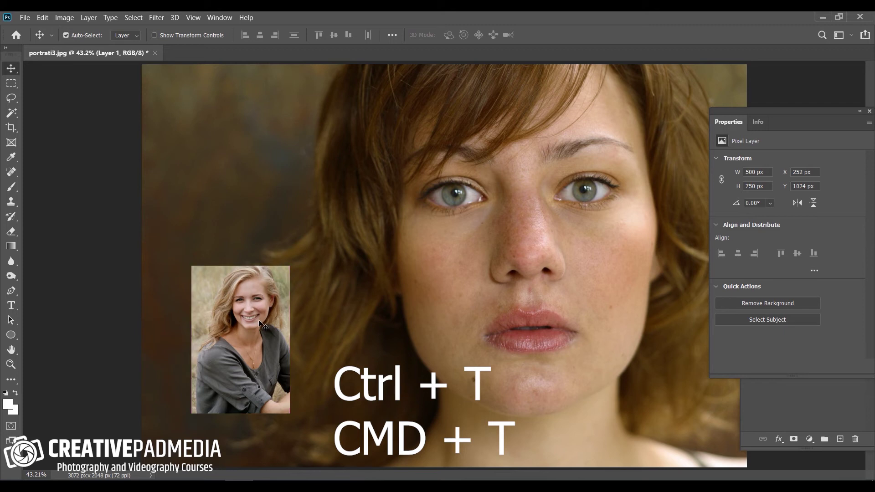
pyautogui.hotkey('ctrl', 't')
pyautogui.moveTo(289, 266); pyautogui.dragTo(323, 215)
pyautogui.moveTo(298, 282); pyautogui.dragTo(244, 344)
pyautogui.press('Return')
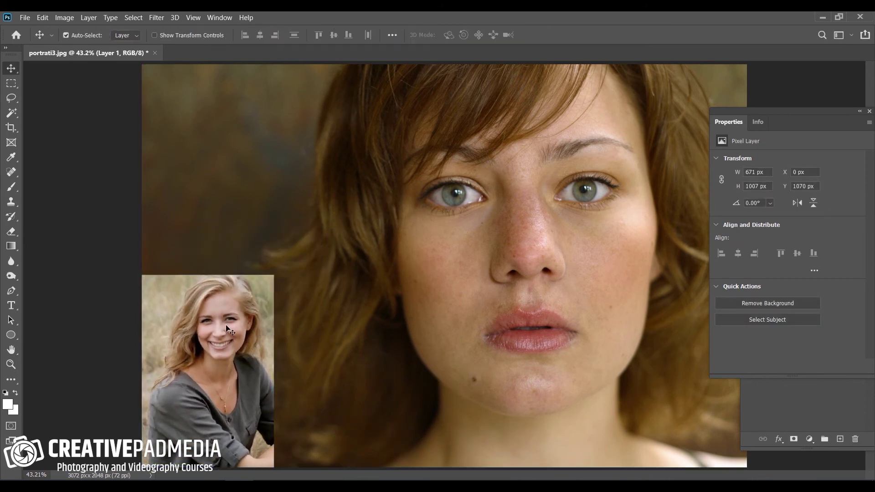
# - Reopen the Selective Color layer's settings and set Cyan for the Reds to +36%, keeping the layer list uncovered
pyautogui.click(870, 112)
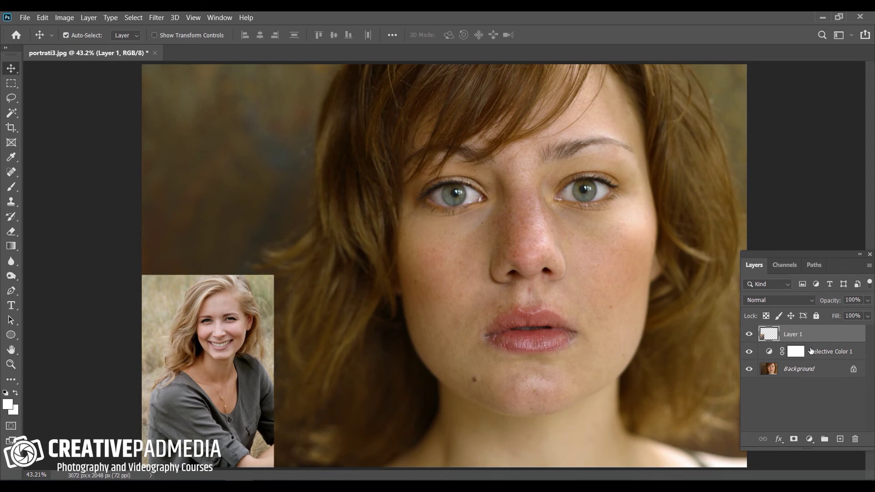
pyautogui.click(769, 354)
pyautogui.doubleClick(769, 354)
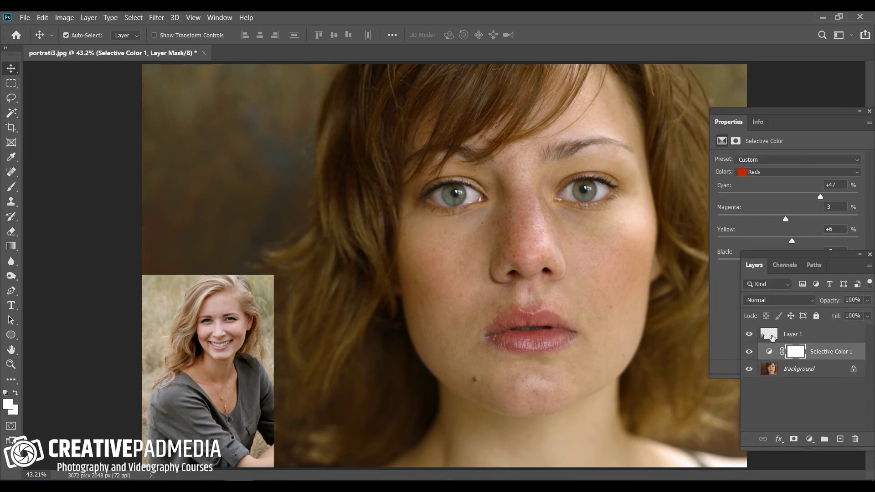
pyautogui.click(787, 117)
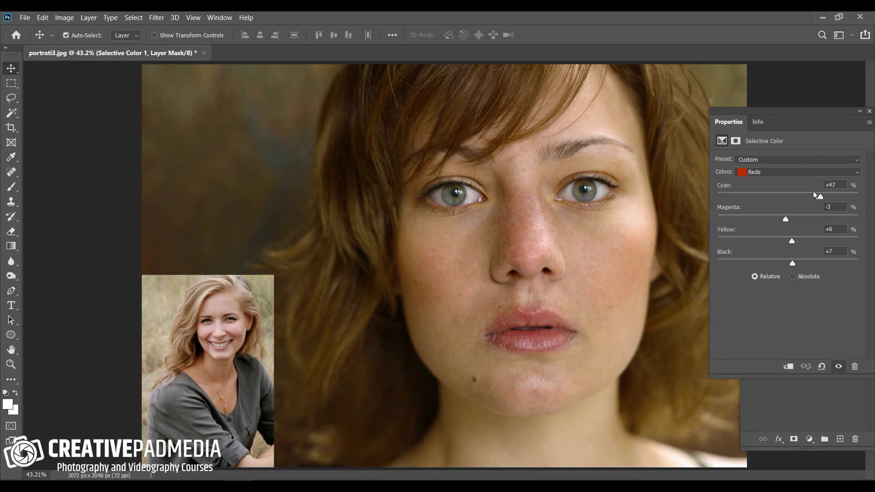
pyautogui.moveTo(789, 197); pyautogui.dragTo(812, 197)
pyautogui.moveTo(802, 113); pyautogui.dragTo(802, 62)
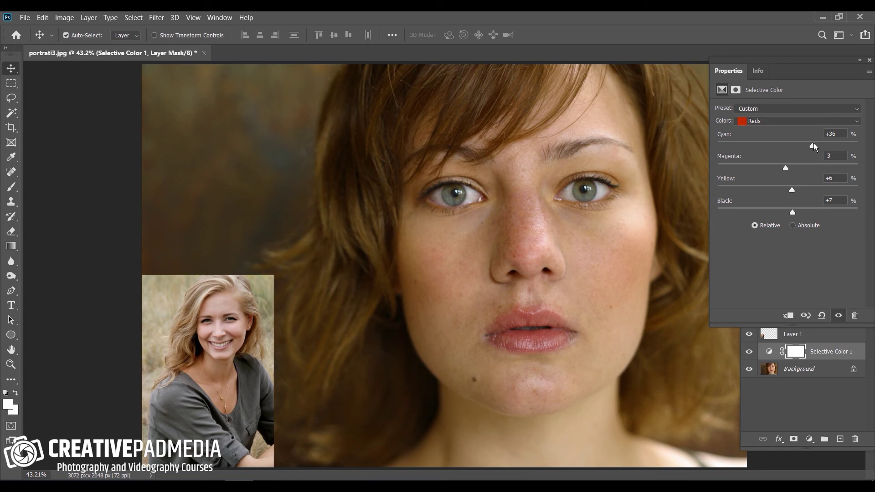
# - Try different Cyan and Magenta amounts for the Reds against the reference, settling on Cyan +39% and Magenta -1%
pyautogui.moveTo(797, 148); pyautogui.dragTo(749, 149)
pyautogui.moveTo(806, 153); pyautogui.dragTo(816, 155)
pyautogui.moveTo(786, 169); pyautogui.dragTo(810, 171)
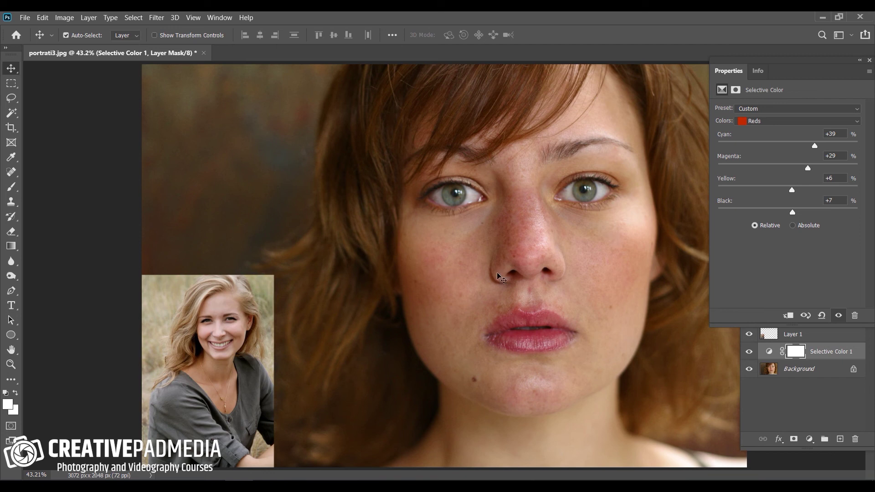
pyautogui.moveTo(808, 170); pyautogui.dragTo(787, 182)
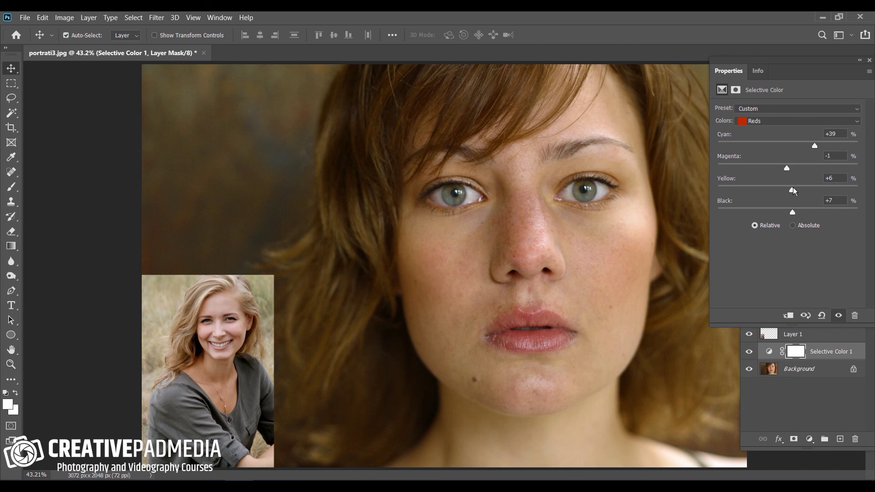
# - Fine-tune the Yellow and Black amounts for the Reds to match the reference skin tone
pyautogui.moveTo(793, 191); pyautogui.dragTo(801, 192)
pyautogui.moveTo(801, 192); pyautogui.dragTo(790, 205)
pyautogui.moveTo(793, 216); pyautogui.dragTo(788, 218)
# - Close the adjustment settings and delete the reference photo's layer, Layer 1
pyautogui.click(870, 60)
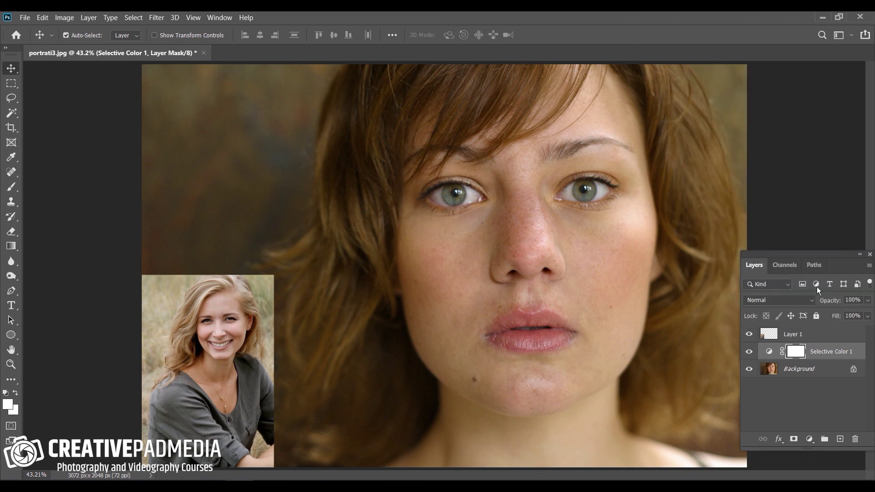
pyautogui.click(810, 340)
pyautogui.moveTo(807, 338); pyautogui.dragTo(857, 444)
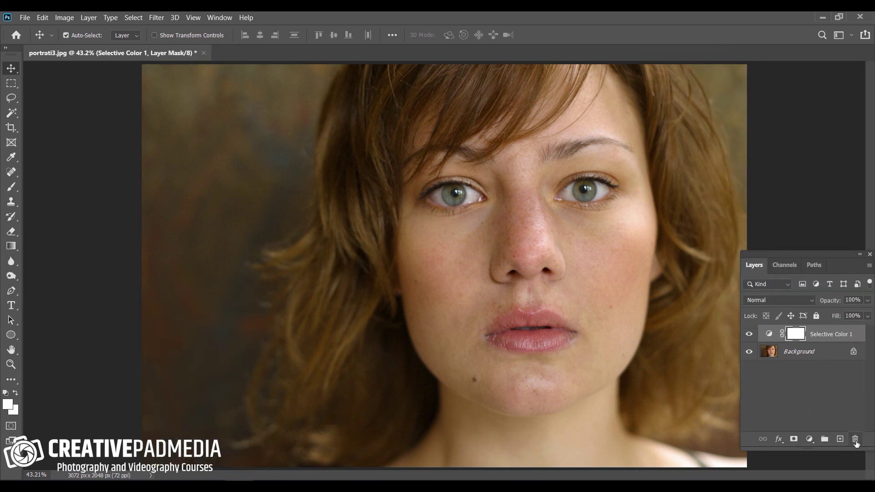
# - Toggle the Selective Color layer's visibility to compare the portrait before and after the correction, leaving the layer visible
pyautogui.click(749, 335)
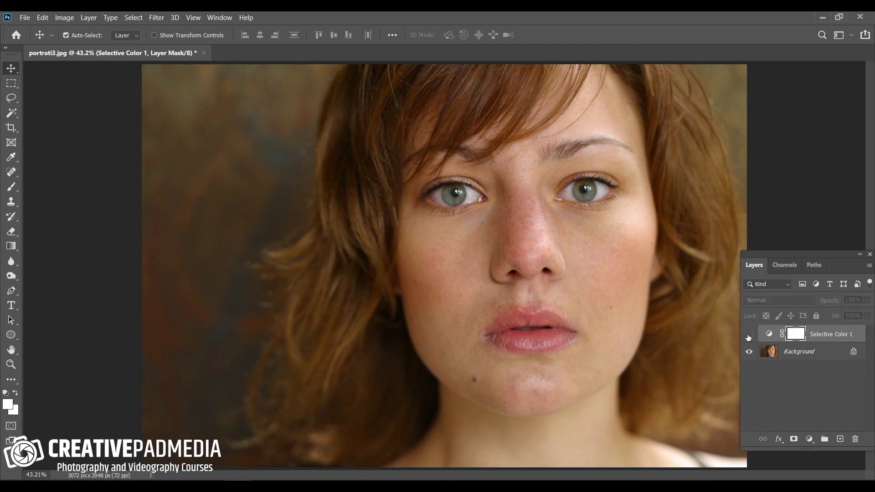
pyautogui.click(749, 336)
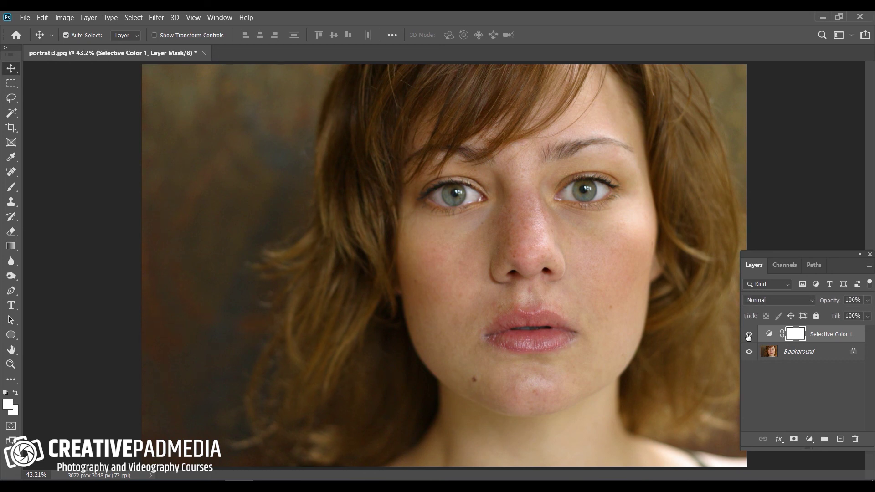
pyautogui.click(749, 336)
pyautogui.click(748, 336)
pyautogui.click(749, 335)
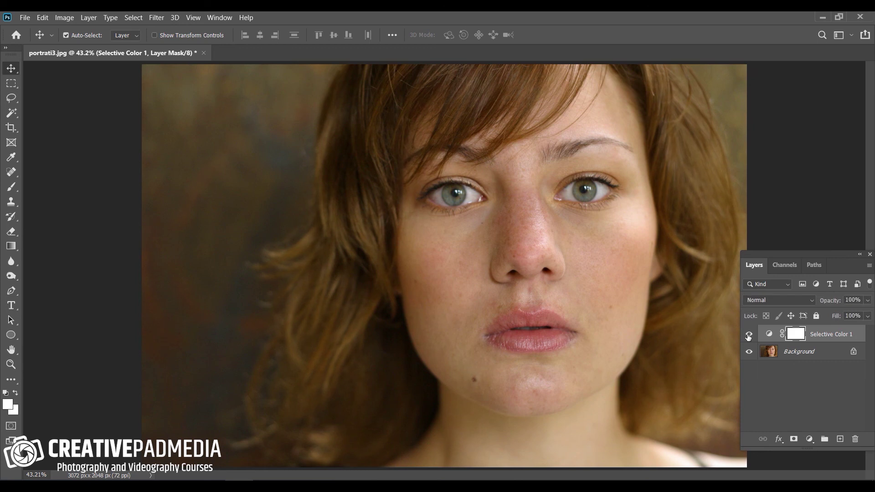